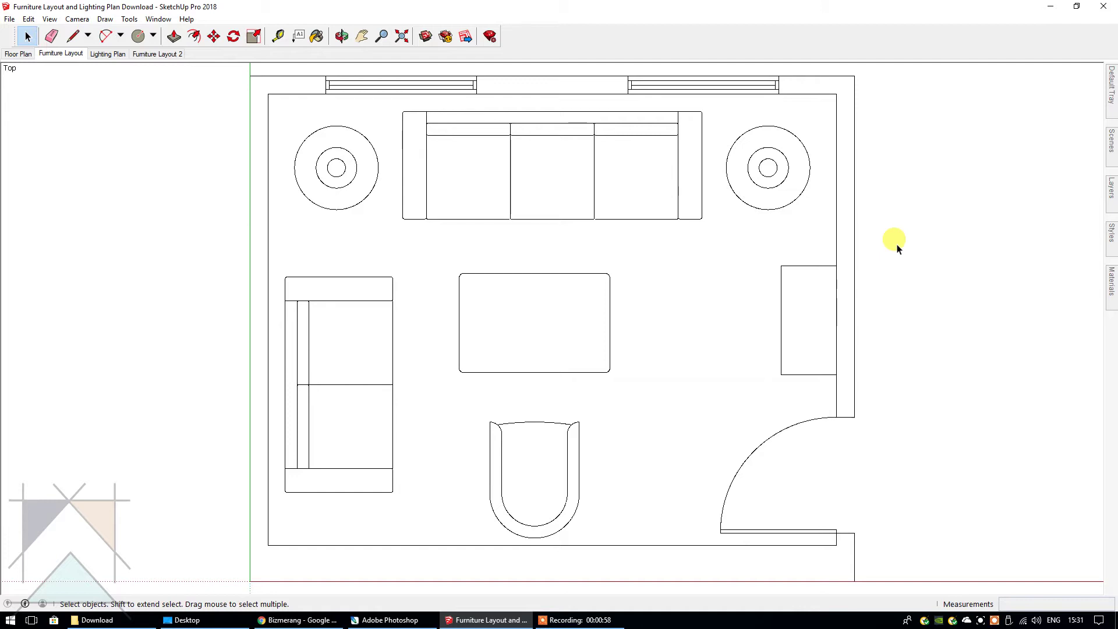
# Check the Lighting Plan scene, return to Furniture Layout, and zoom in on the side unit at the right wall
pyautogui.click(107, 54)
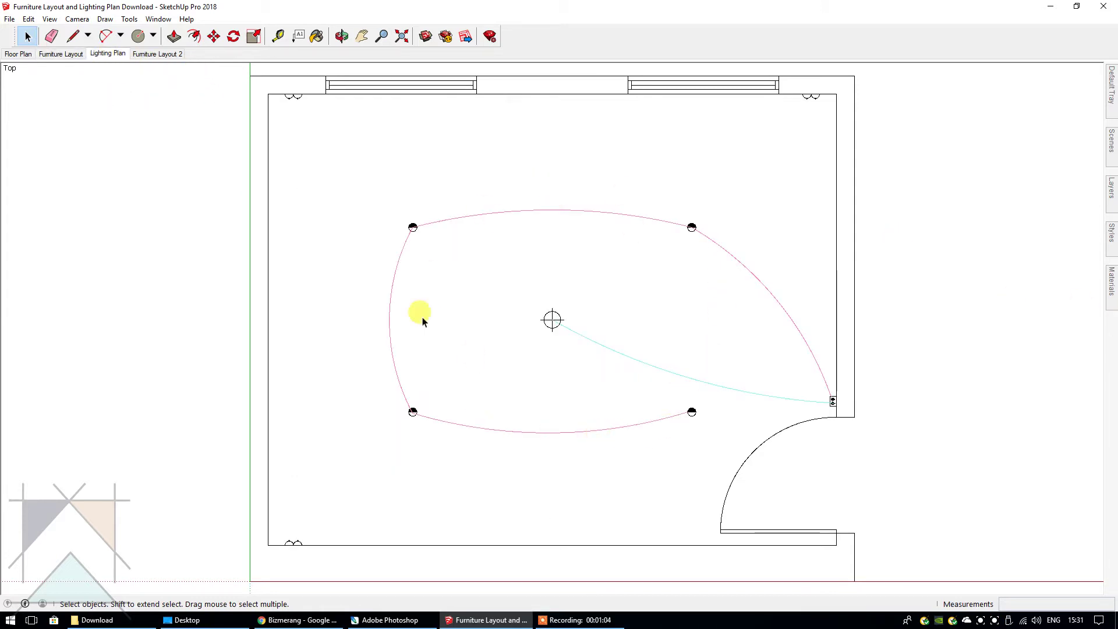
pyautogui.click(58, 54)
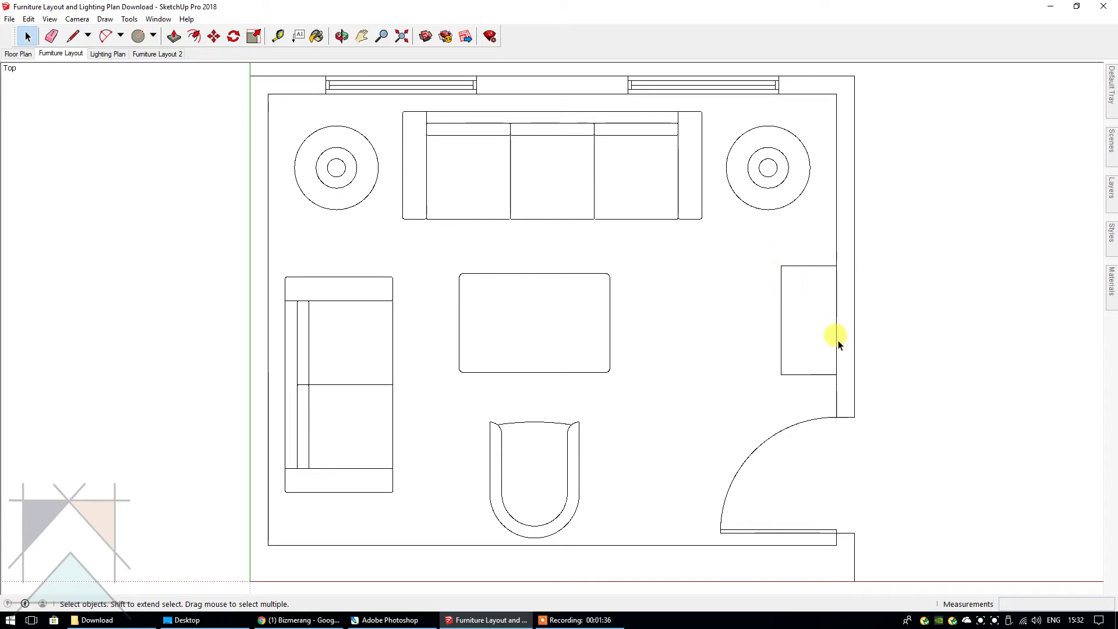
pyautogui.scroll(5, 841, 345)
pyautogui.scroll(2, 840, 348)
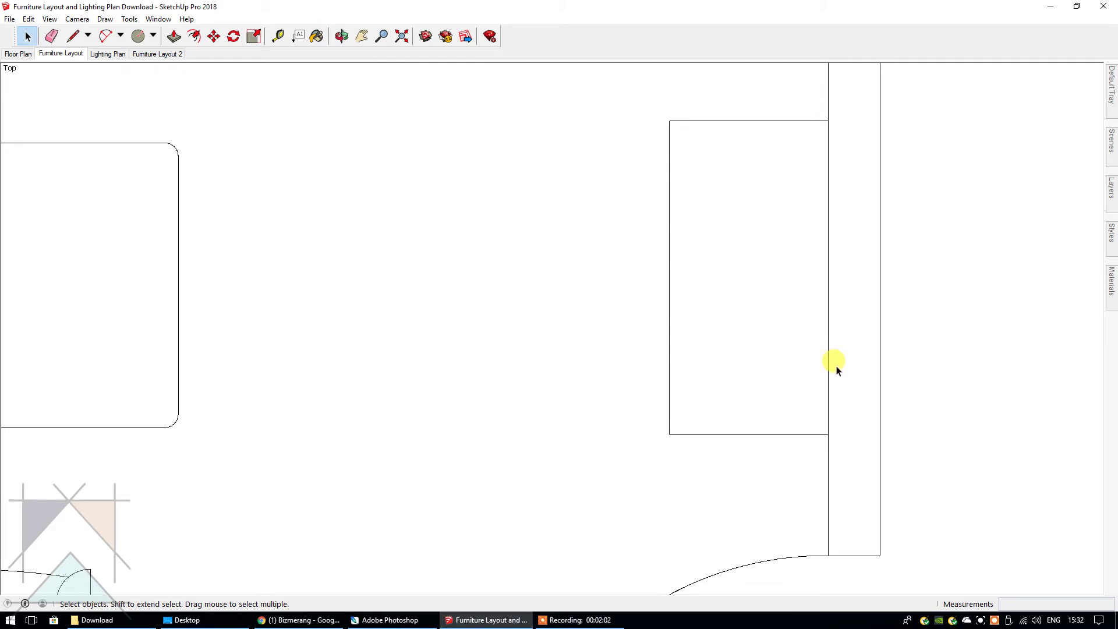
pyautogui.scroll(-1, 837, 371)
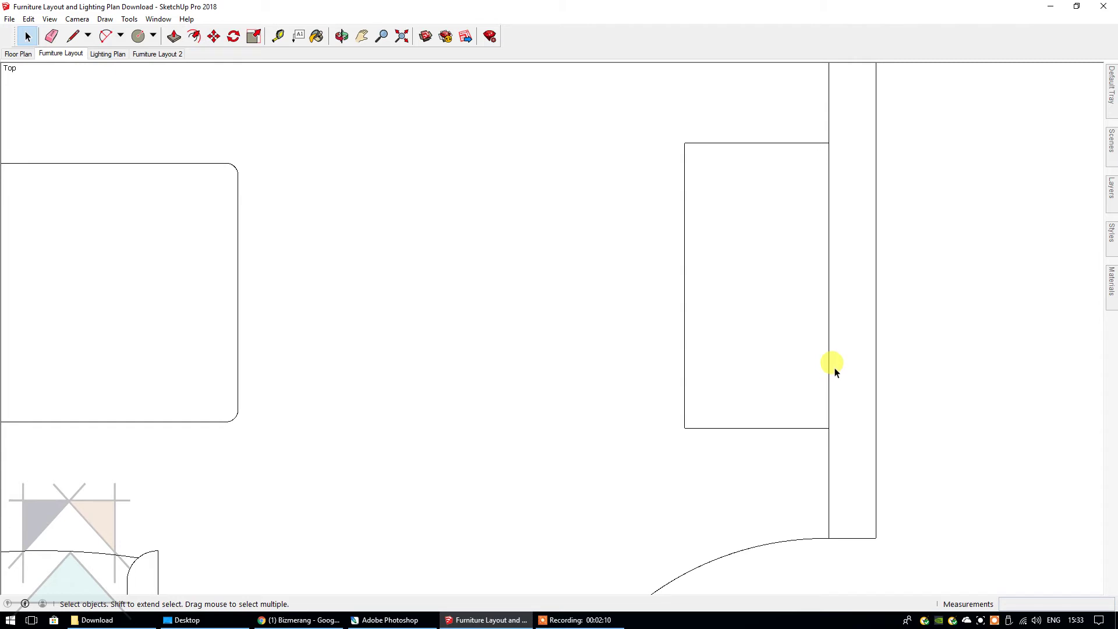
# Shift the side unit 5.6 mm with Move (M), leaving it just off the right wall, and deselect it
pyautogui.click(761, 352)
pyautogui.press('m')
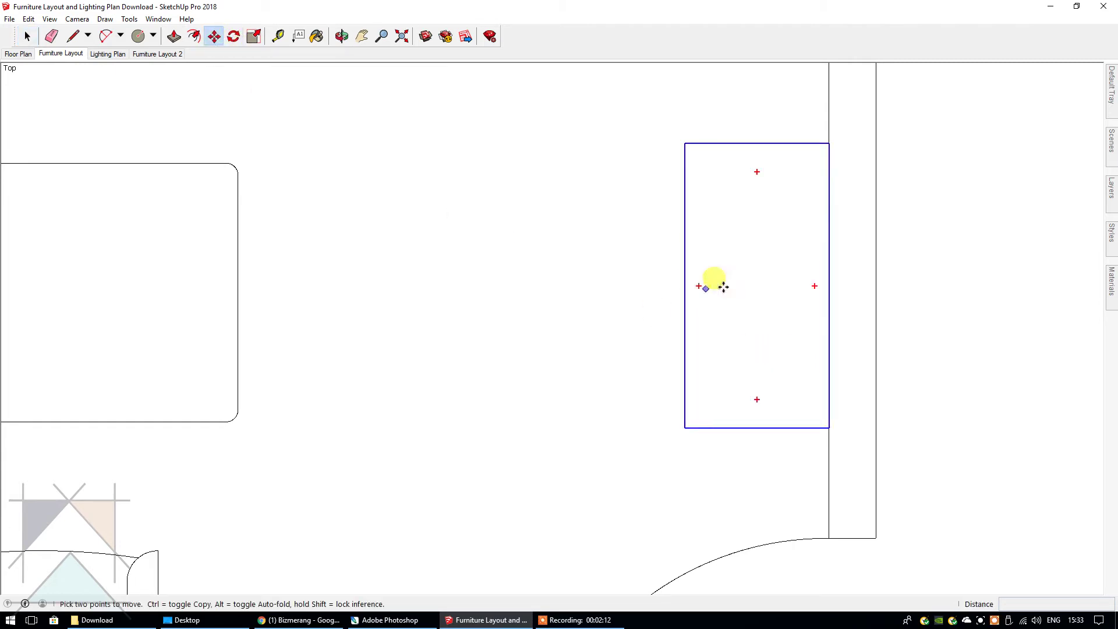
pyautogui.click(766, 274)
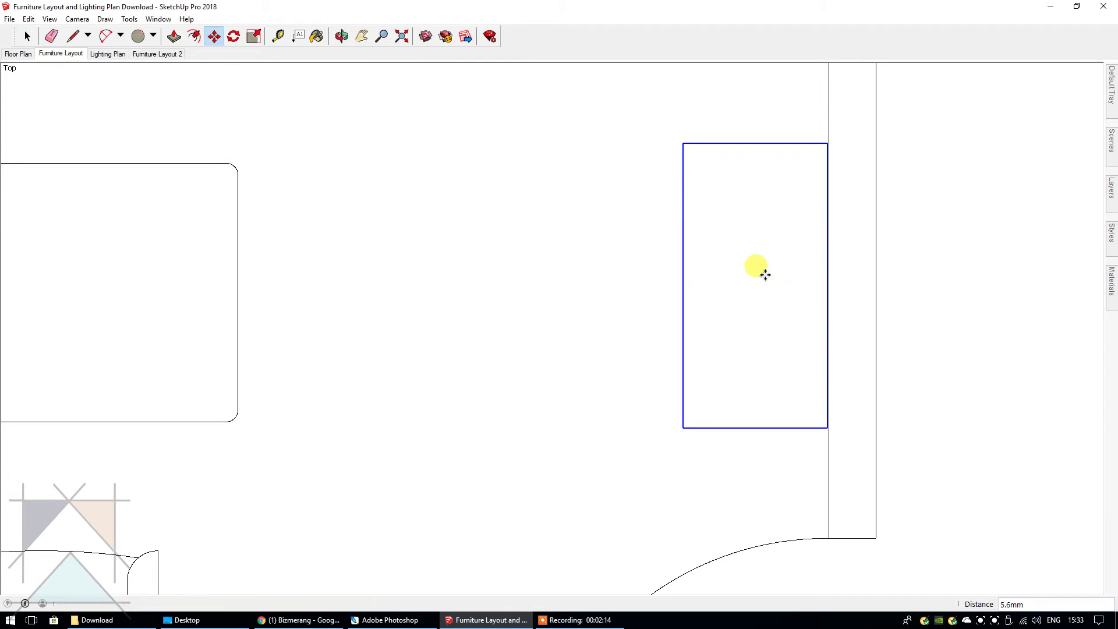
pyautogui.click(765, 274)
pyautogui.press('space')
pyautogui.click(948, 278)
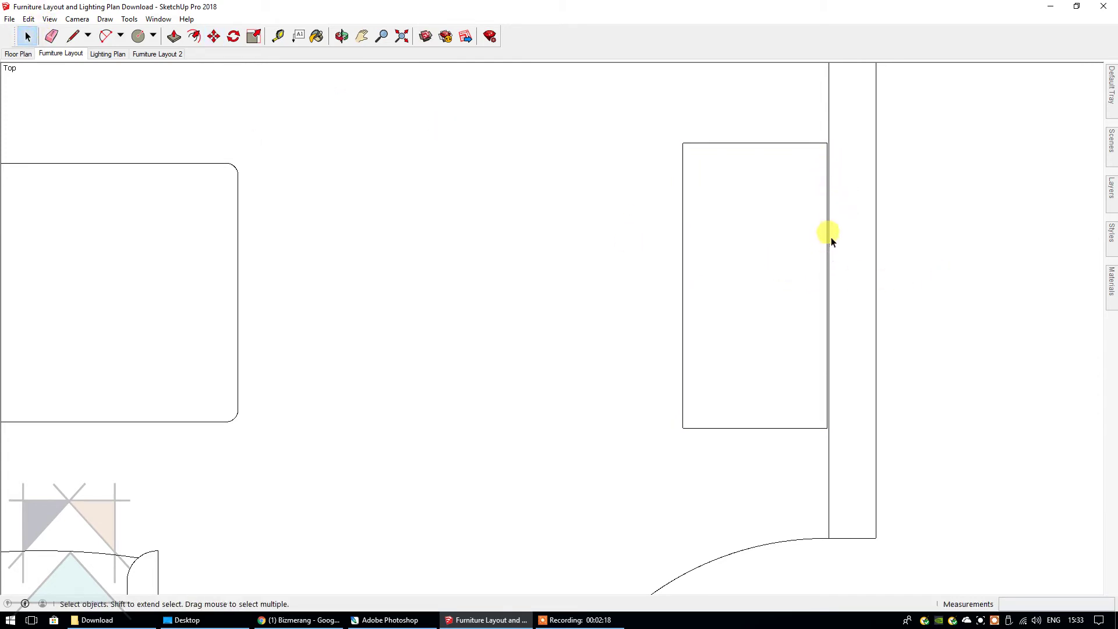
pyautogui.scroll(-5, 967, 407)
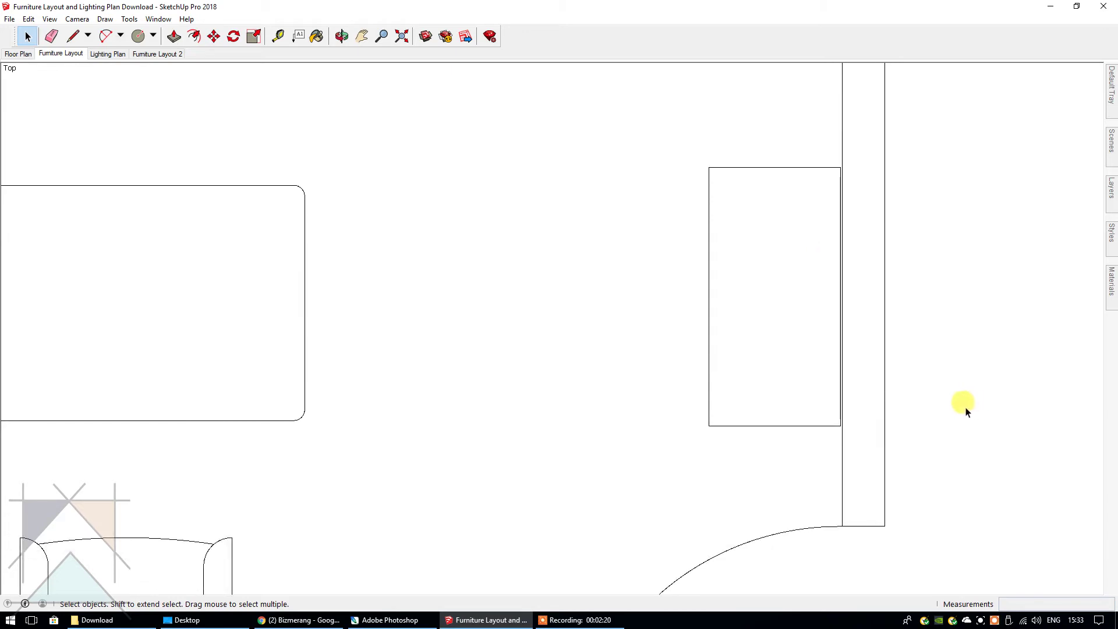
pyautogui.scroll(-1, 954, 411)
pyautogui.scroll(1, 949, 411)
pyautogui.scroll(-1, 944, 412)
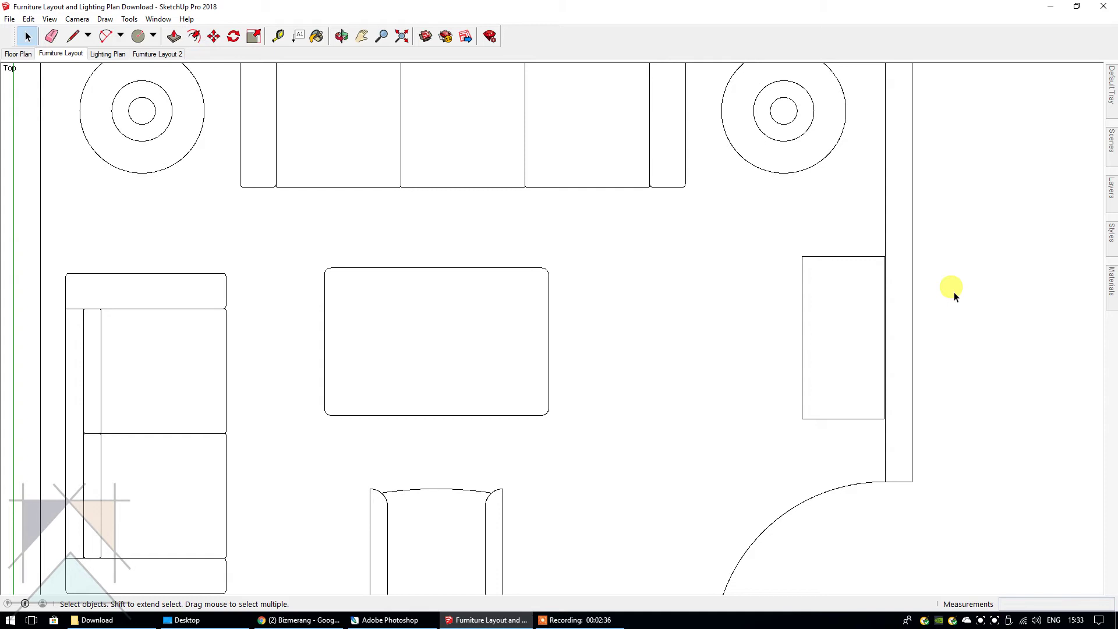
pyautogui.scroll(-3, 954, 300)
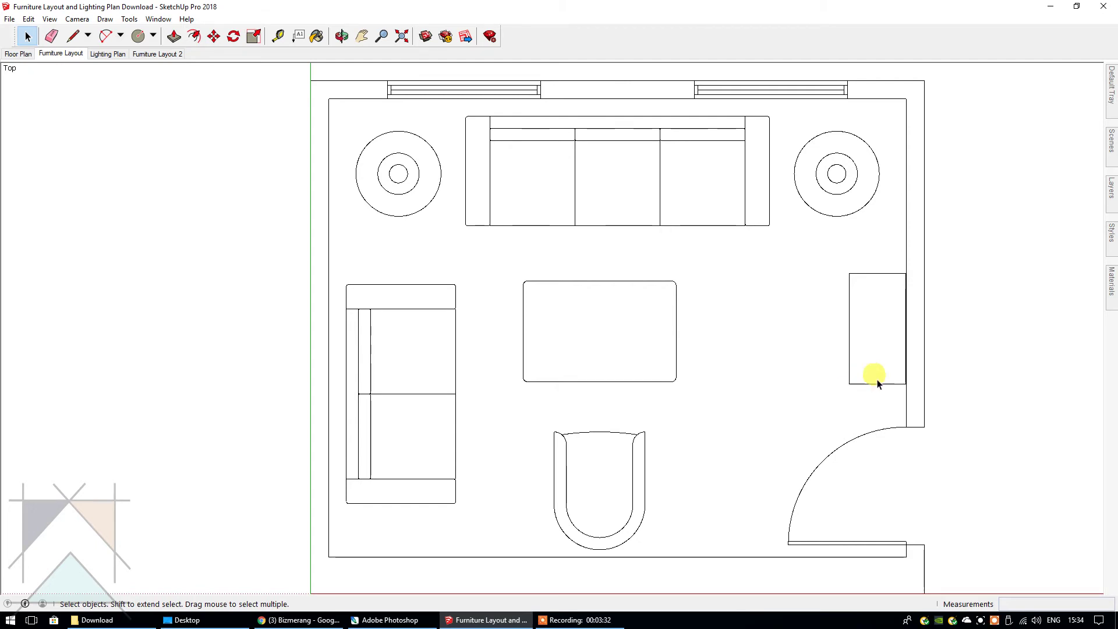
# Move the side unit further left, away from the right wall
pyautogui.scroll(5, 932, 359)
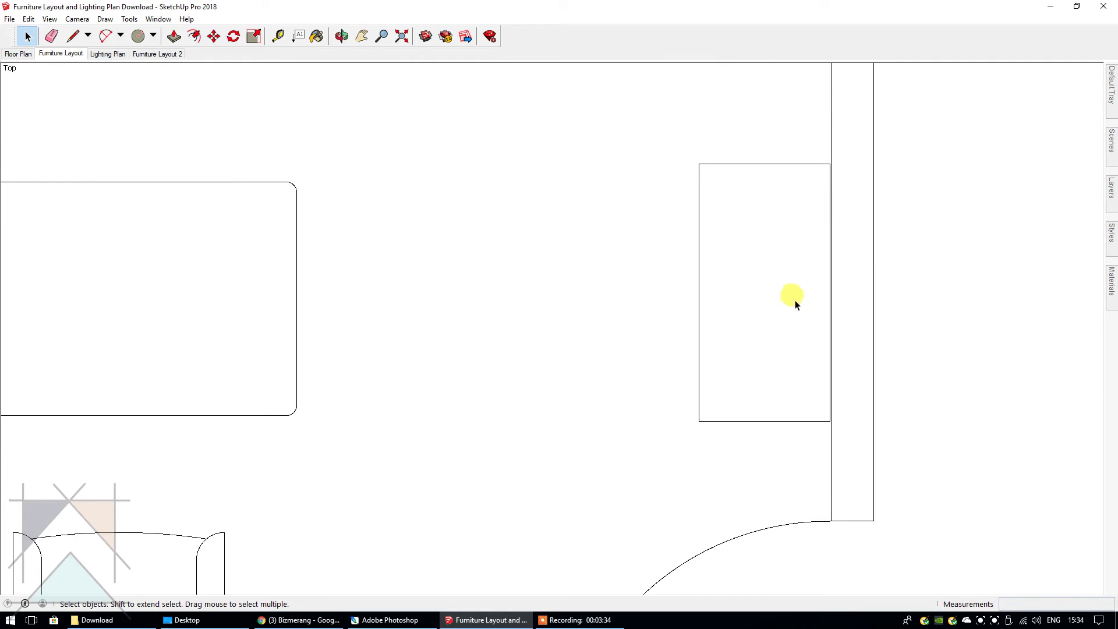
pyautogui.scroll(1, 793, 300)
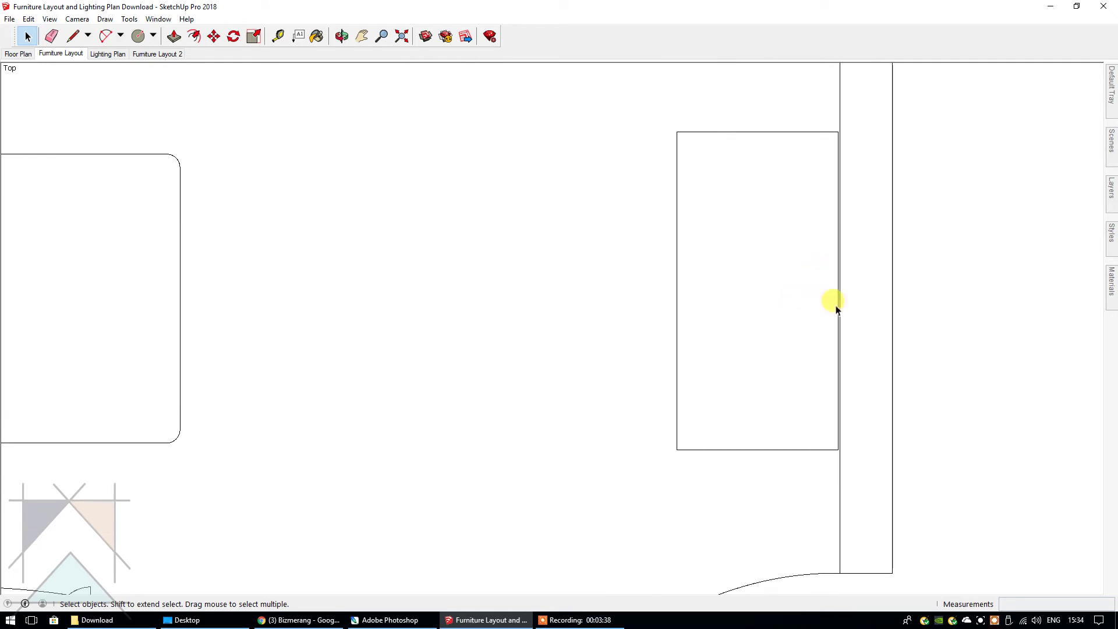
pyautogui.click(748, 284)
pyautogui.press('m')
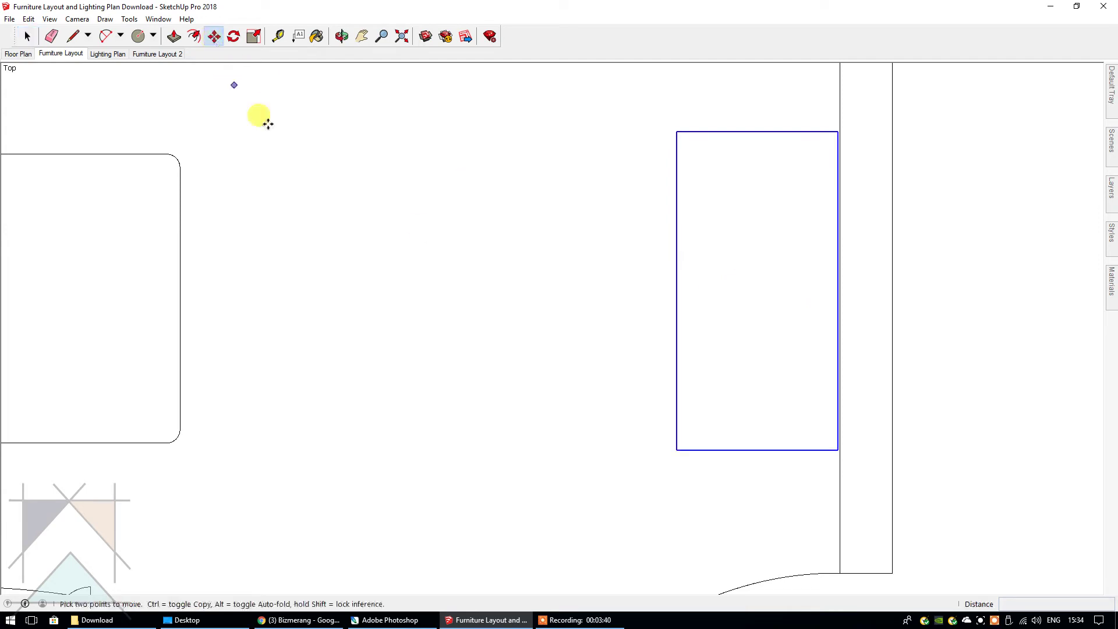
pyautogui.click(746, 260)
pyautogui.click(476, 263)
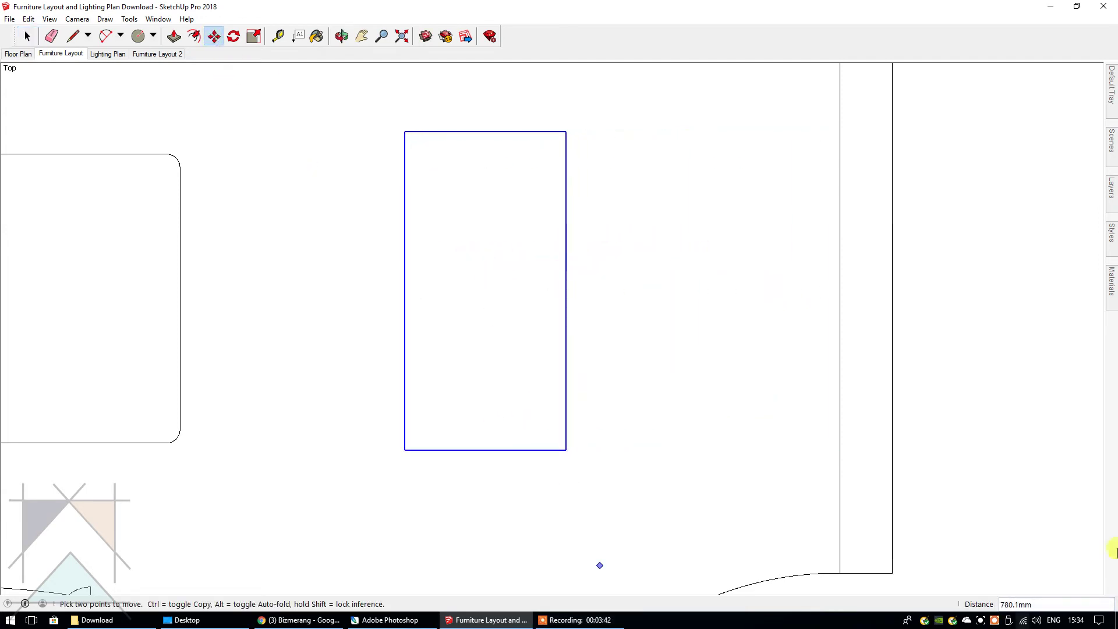
# Snap the side unit's right-edge midpoint onto the right wall, closing the gap, and deselect it
pyautogui.moveTo(566, 274)
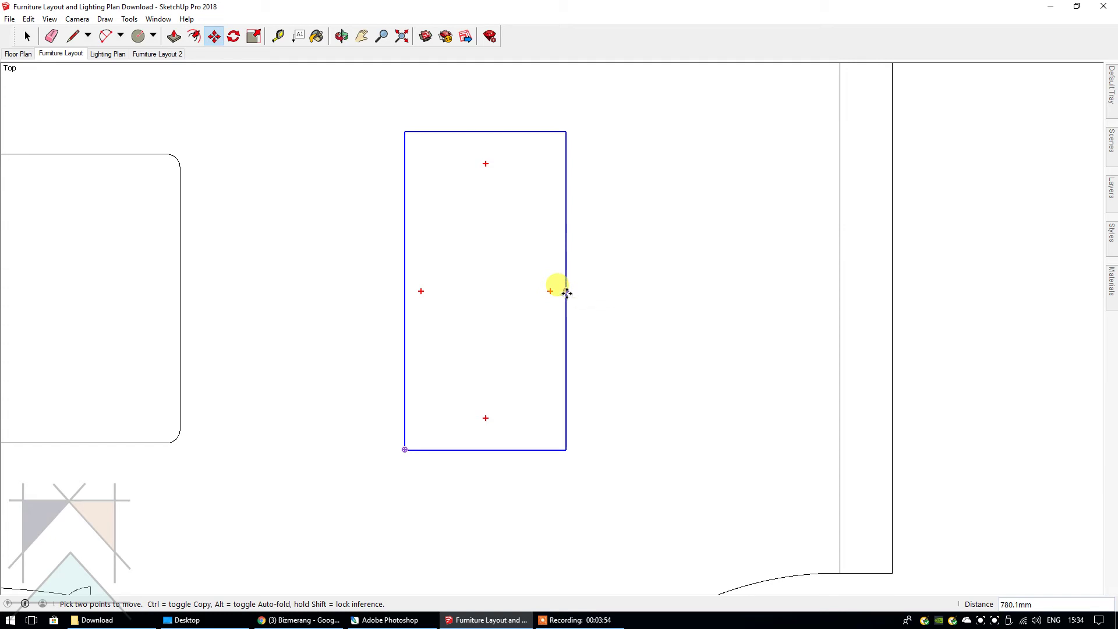
pyautogui.click(567, 291)
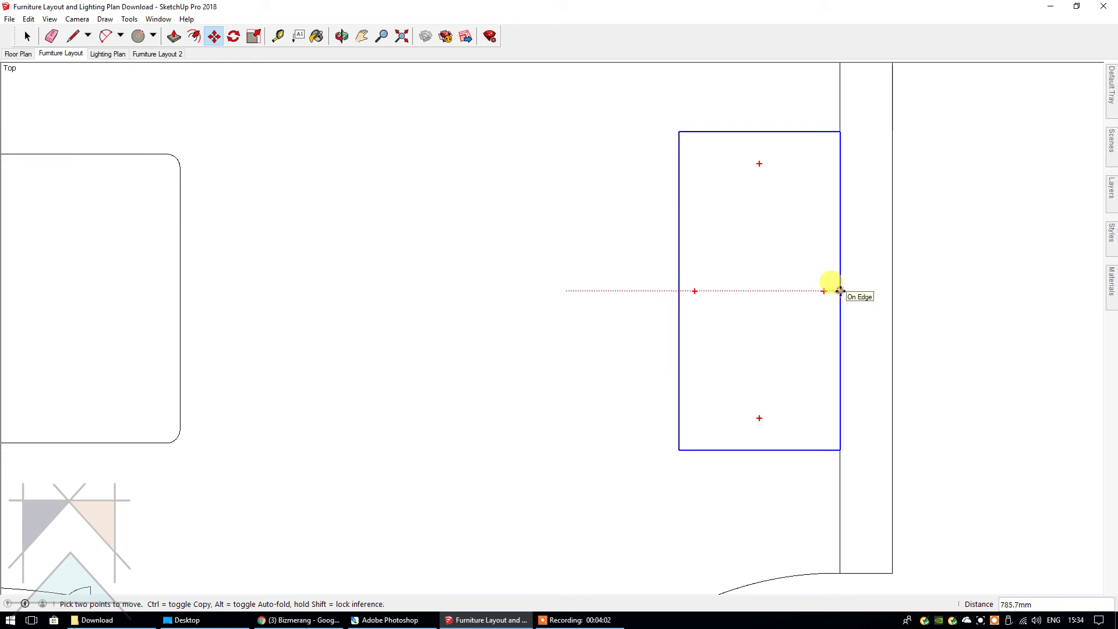
pyautogui.click(841, 290)
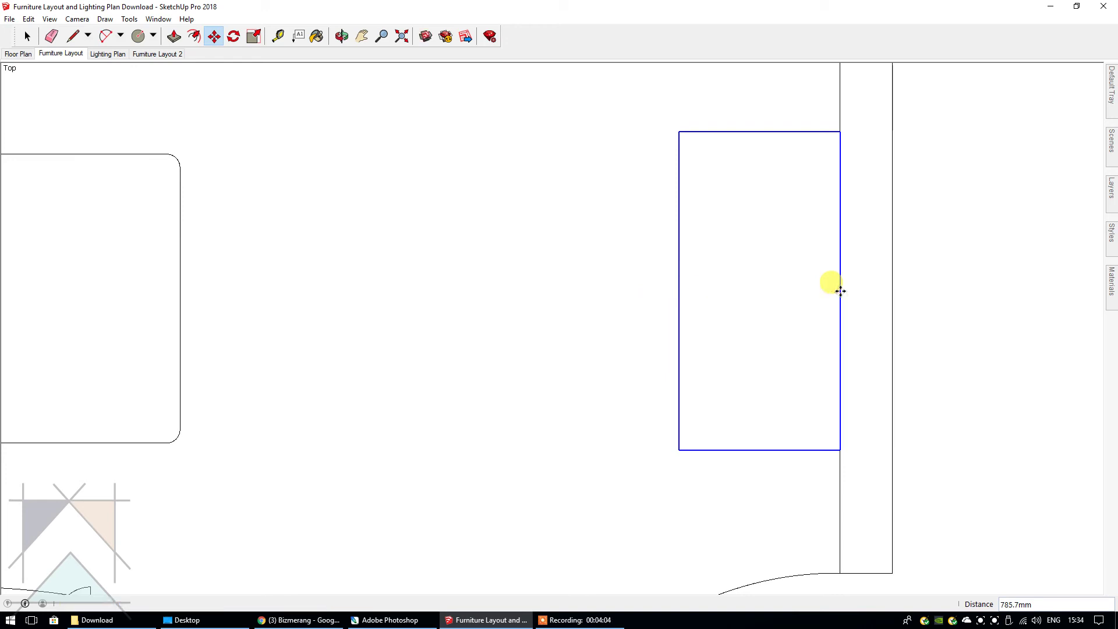
pyautogui.press('space')
pyautogui.click(1024, 255)
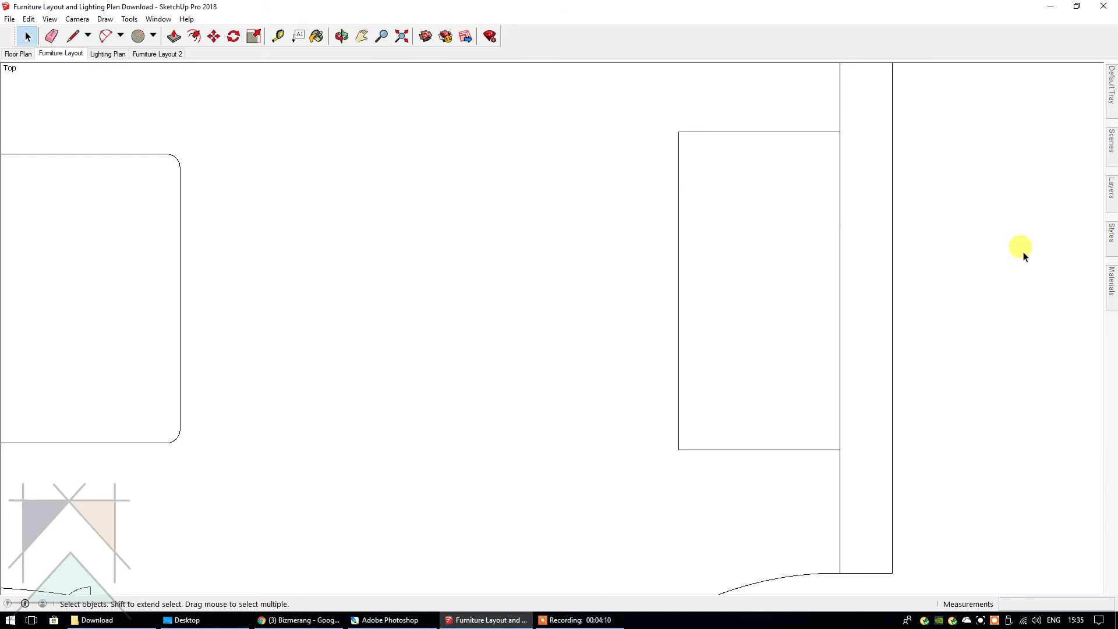
pyautogui.scroll(1, 1025, 256)
pyautogui.scroll(1, 1026, 257)
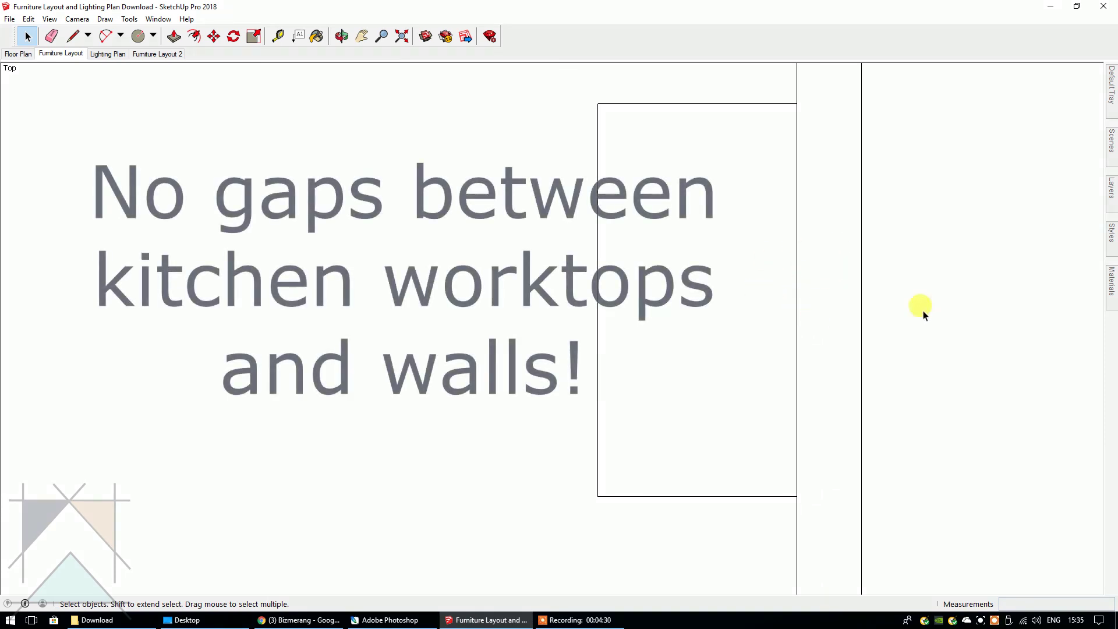
pyautogui.scroll(-2, 942, 305)
pyautogui.scroll(-5, 942, 309)
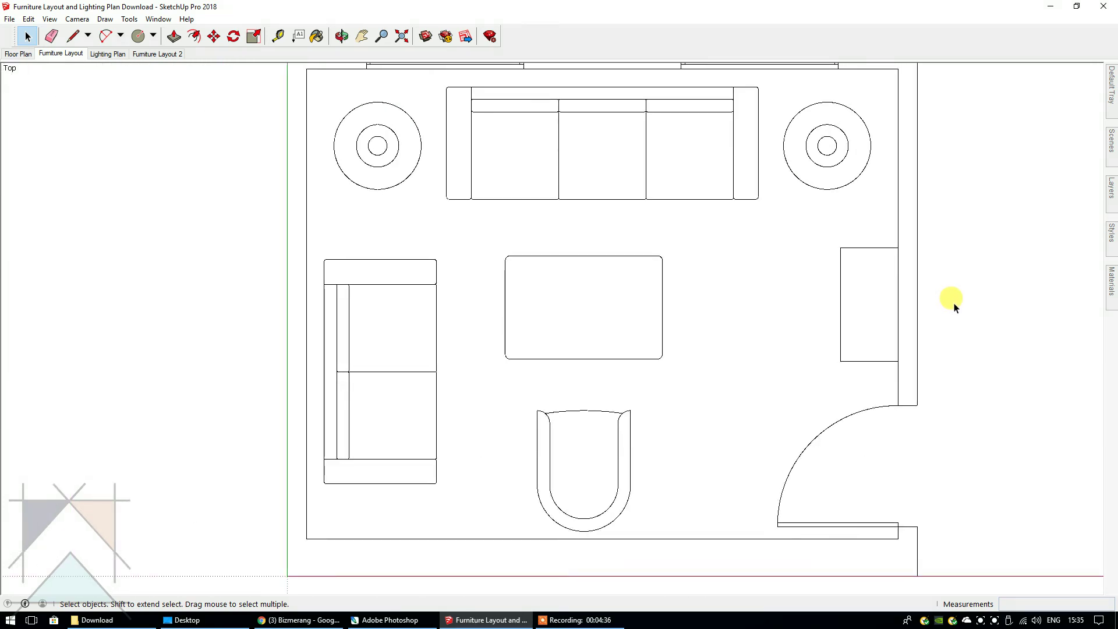
pyautogui.scroll(-1, 955, 311)
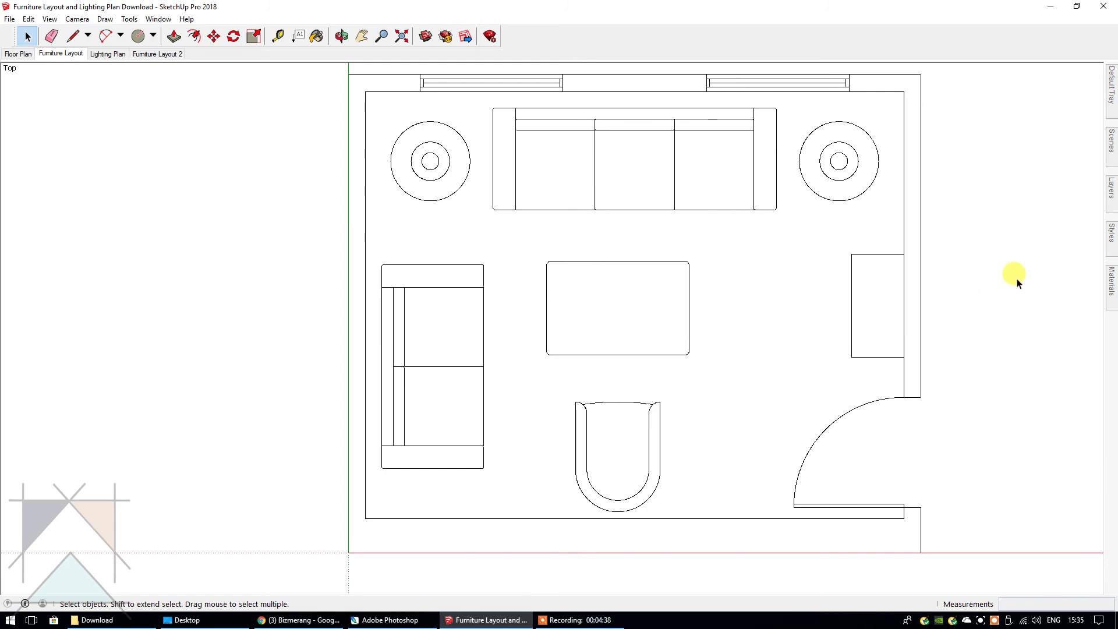